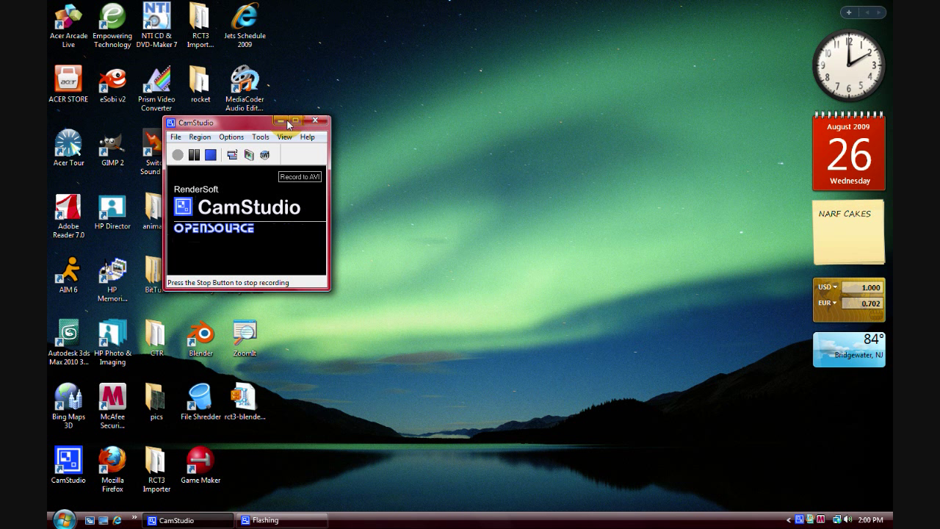
Minimize the CamStudio recorder window so only the desktop stays visible.
click(285, 120)
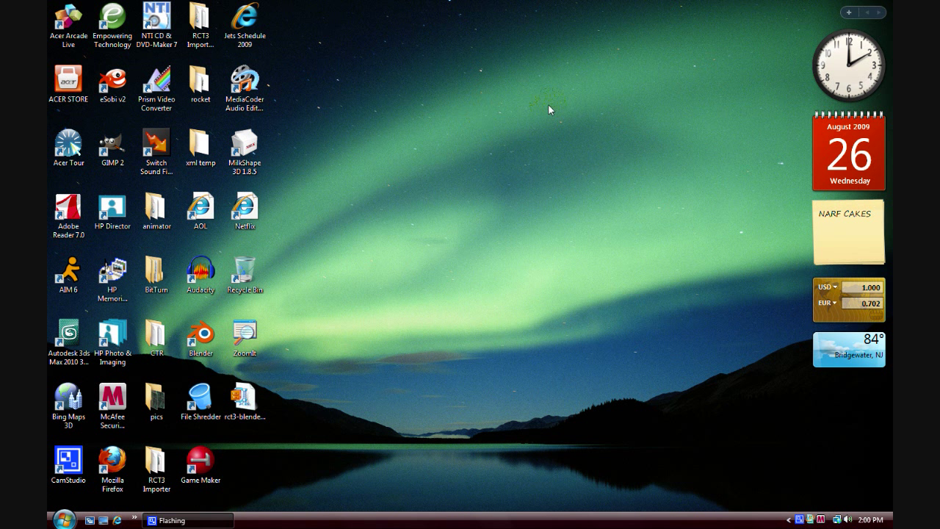
drag(461, 70, 357, 121)
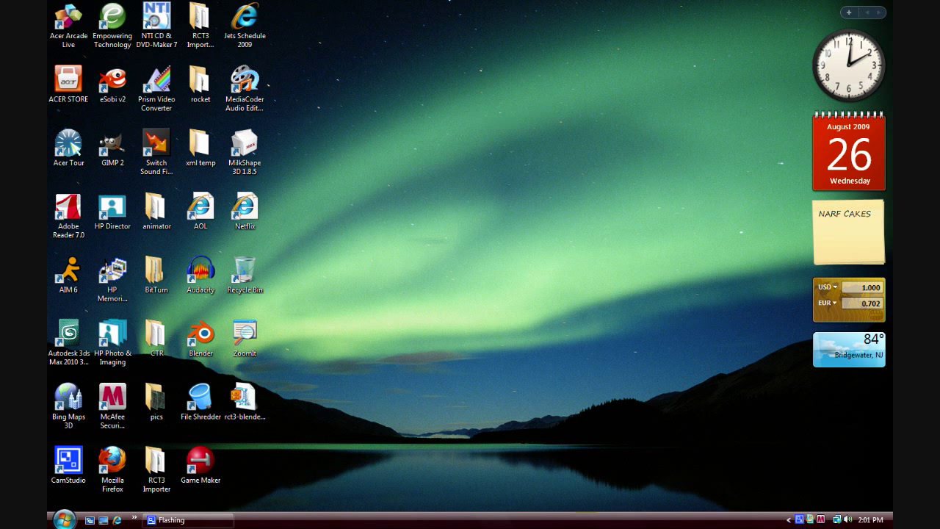
Run ZoomIt past the security warning and browse to C:\Program Files.
double_click(246, 333)
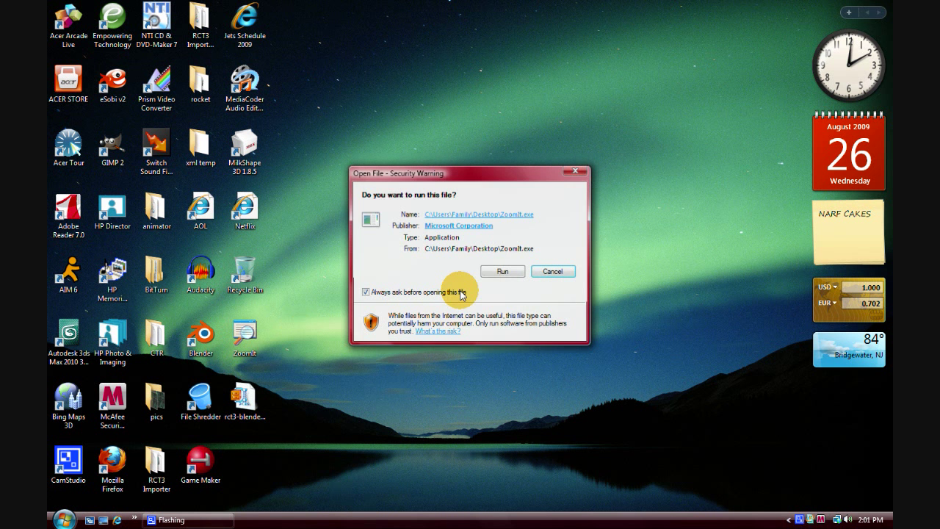
click(496, 269)
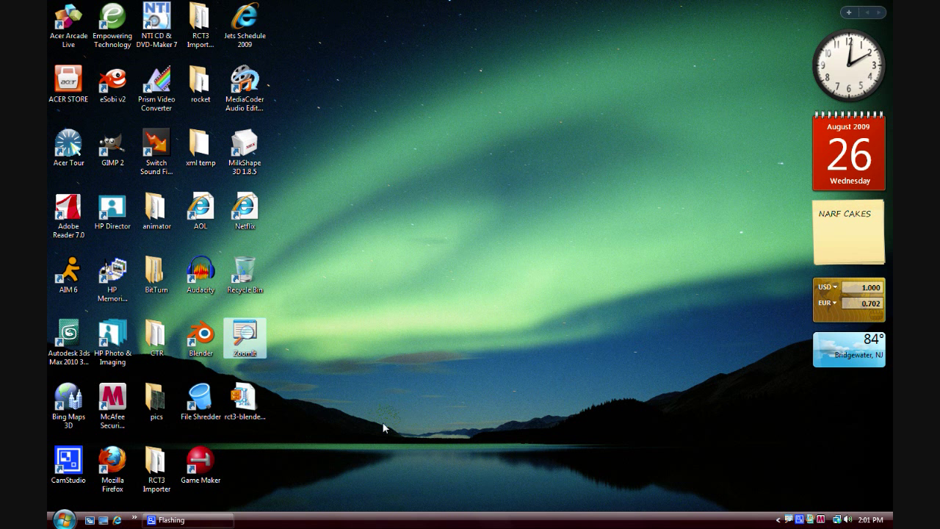
key(super)
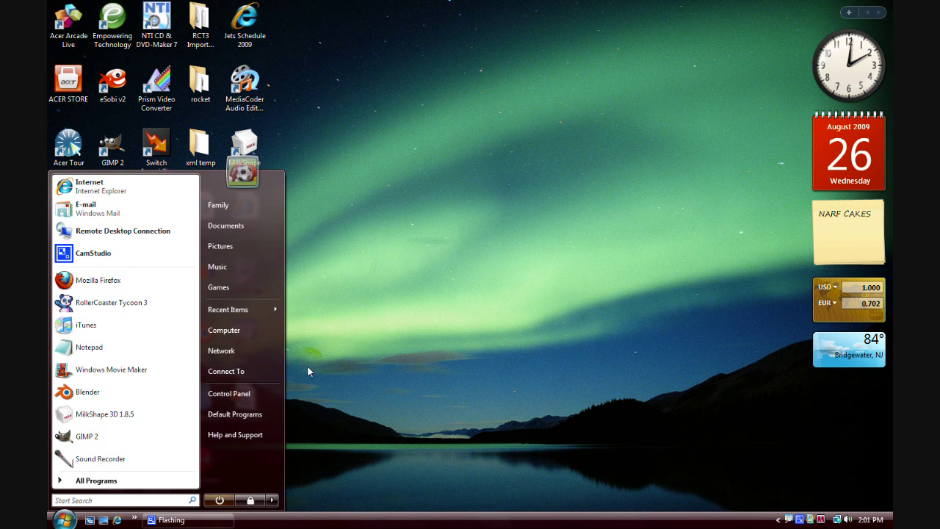
click(265, 332)
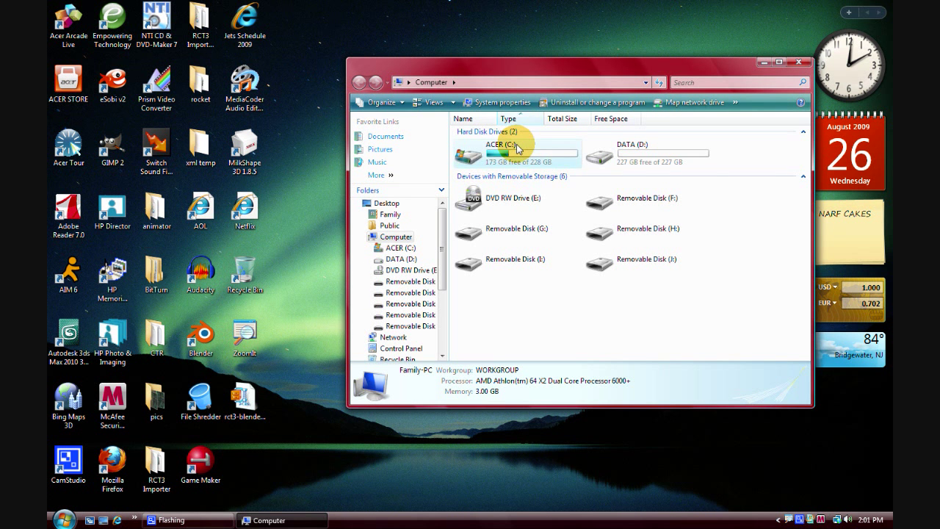
double_click(518, 150)
double_click(506, 237)
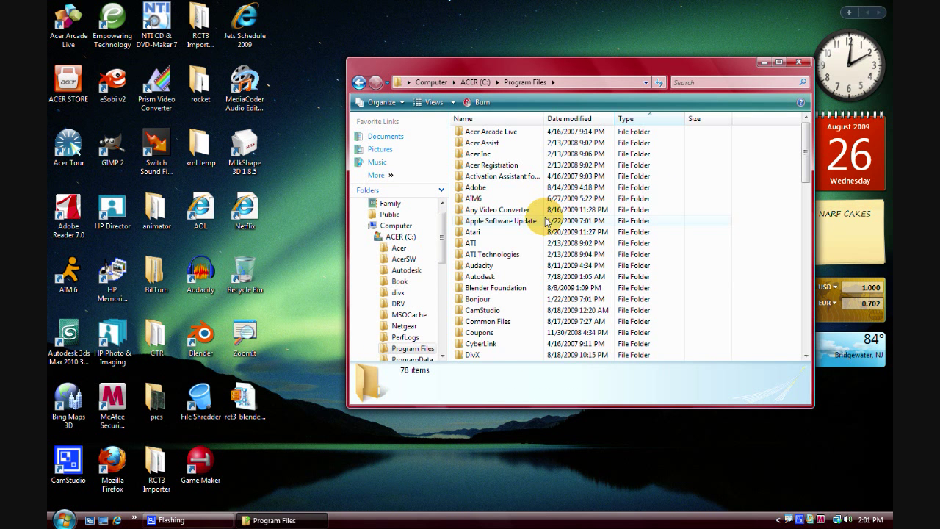
Locate the ManyCam 2.4 folder, select the ManyCam application, and close the folder window.
key(m)
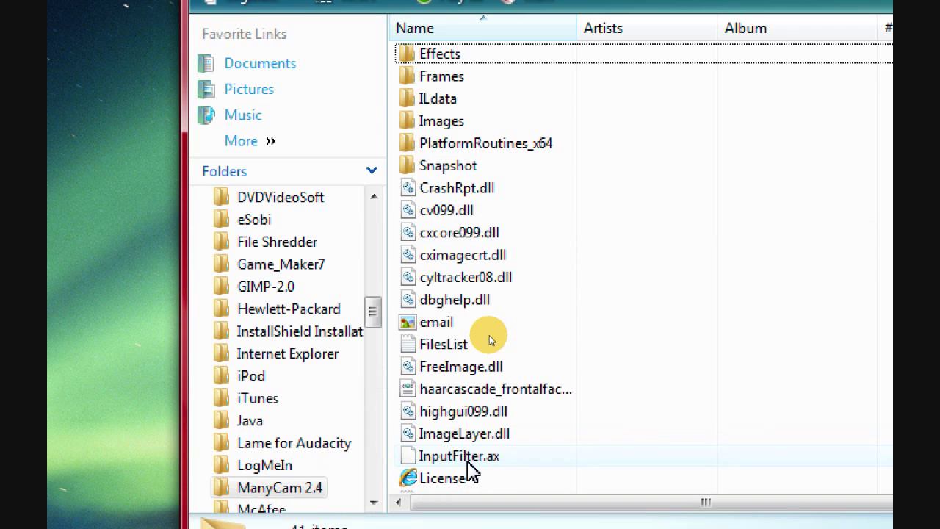
scroll(472, 393, down, 7)
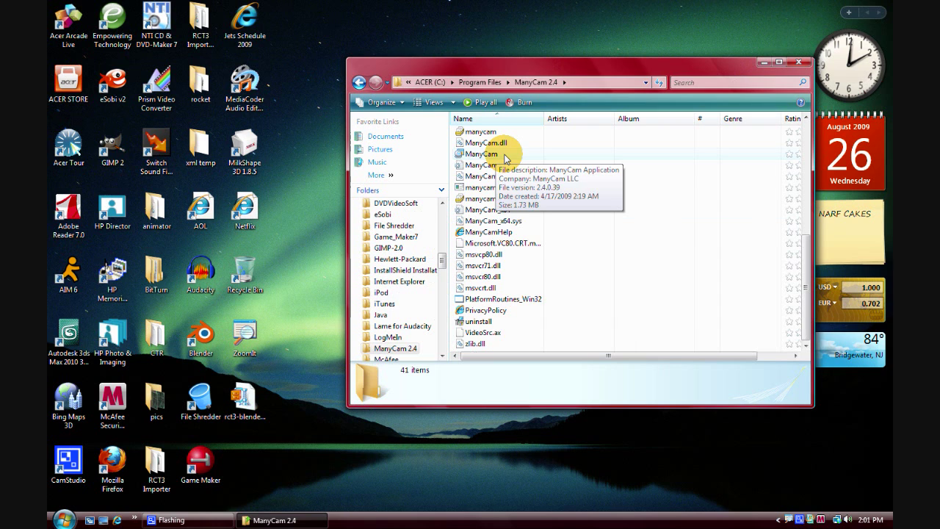
scroll(468, 227, up, 7)
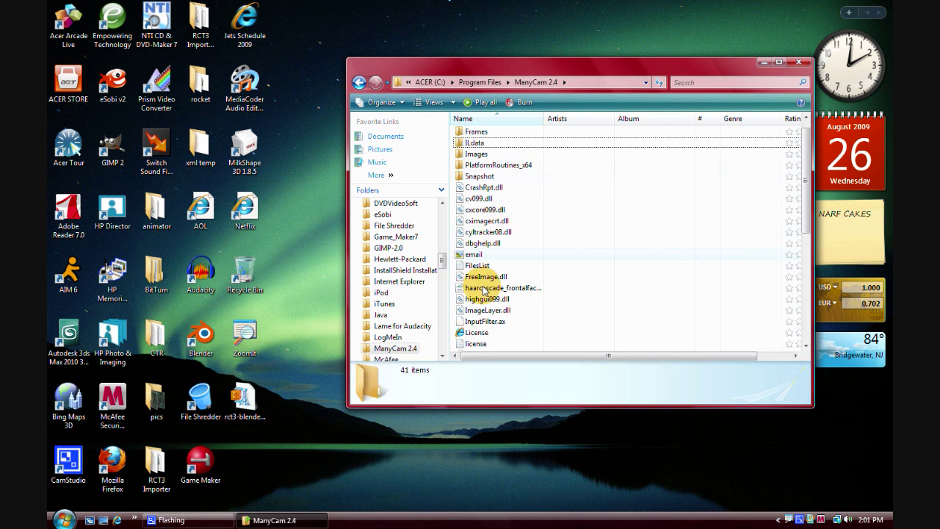
scroll(485, 290, down, 2)
click(481, 266)
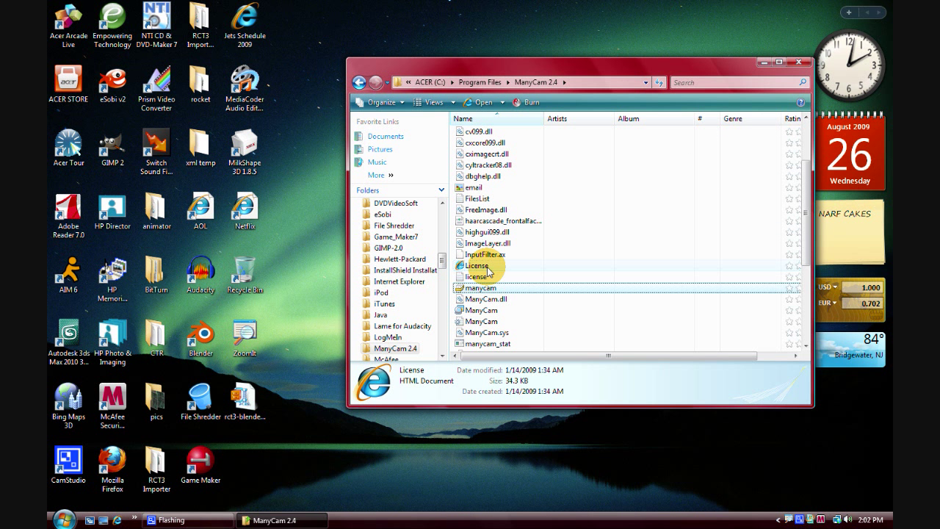
click(485, 310)
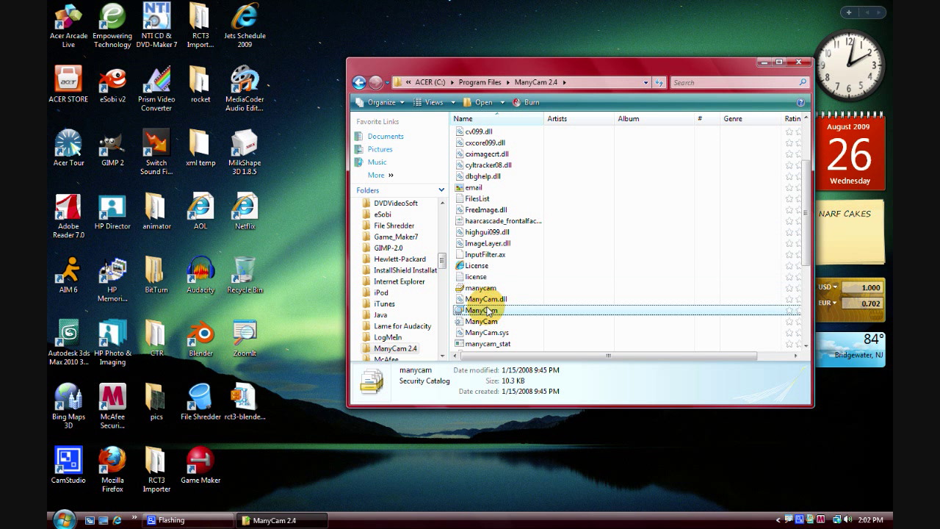
click(801, 62)
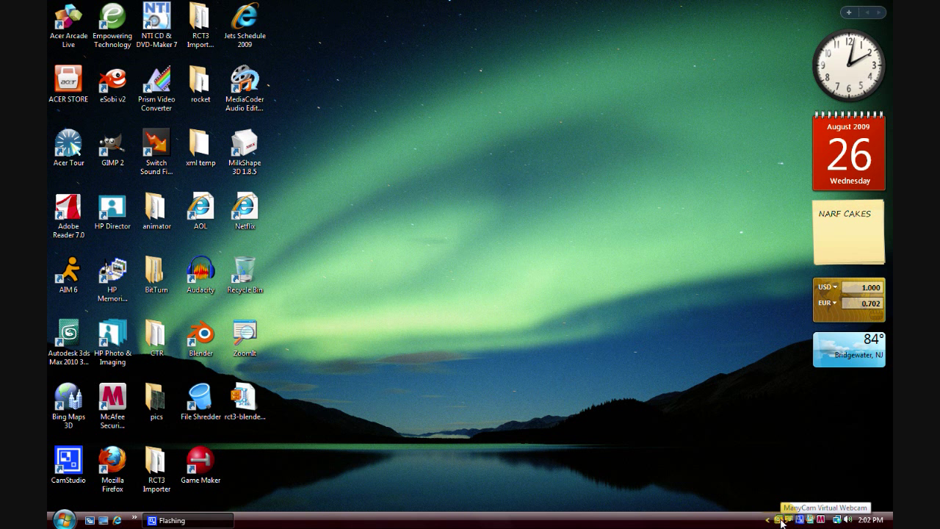
Open ManyCam Options from the tray icon and view the Sources tab's desktop capture choices.
double_click(782, 521)
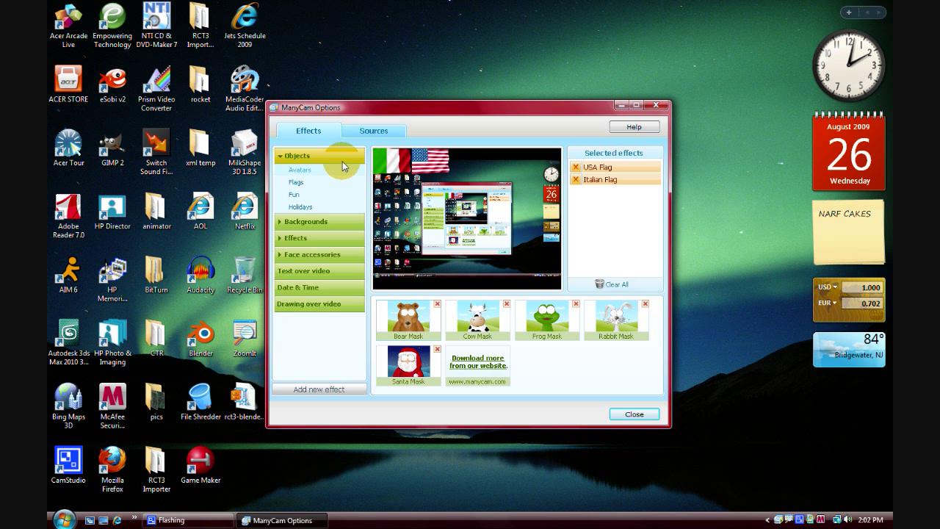
click(375, 131)
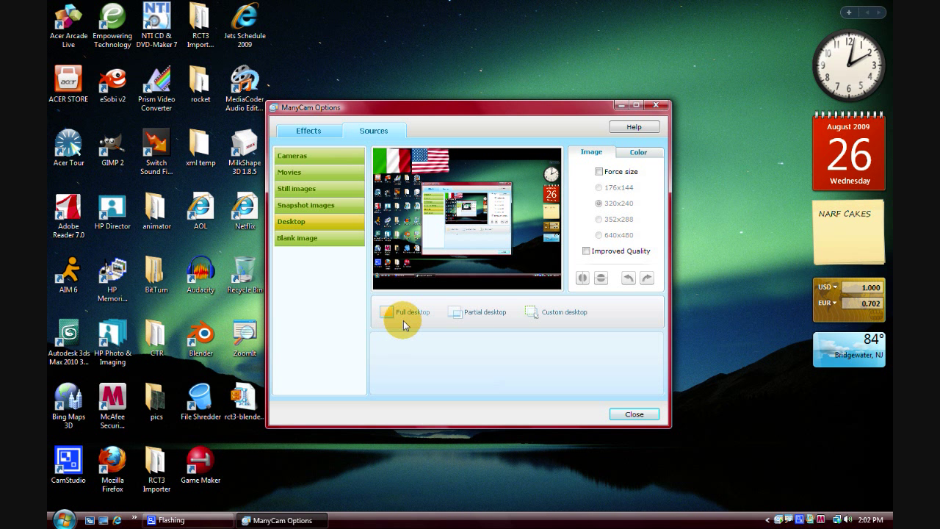
click(308, 131)
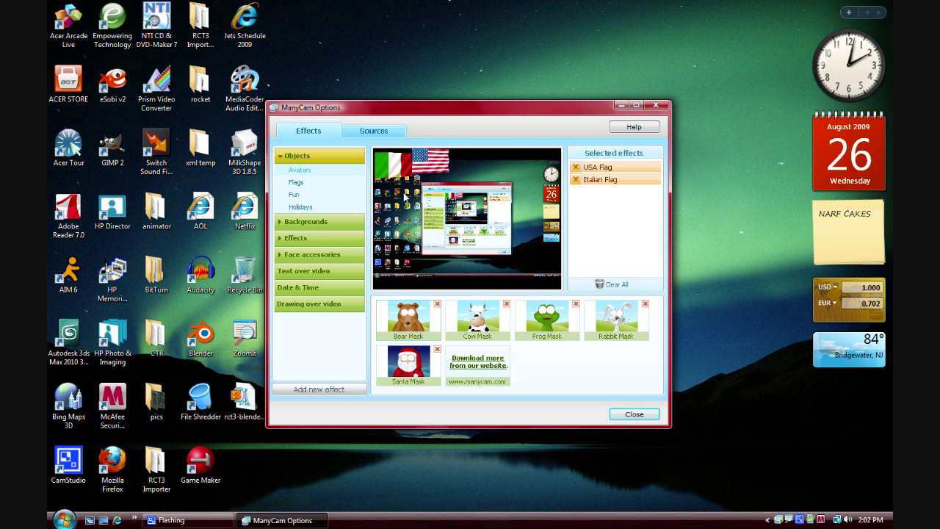
mouse_move(384, 176)
mouse_down()
mouse_move(406, 195)
mouse_move(382, 169)
mouse_up()
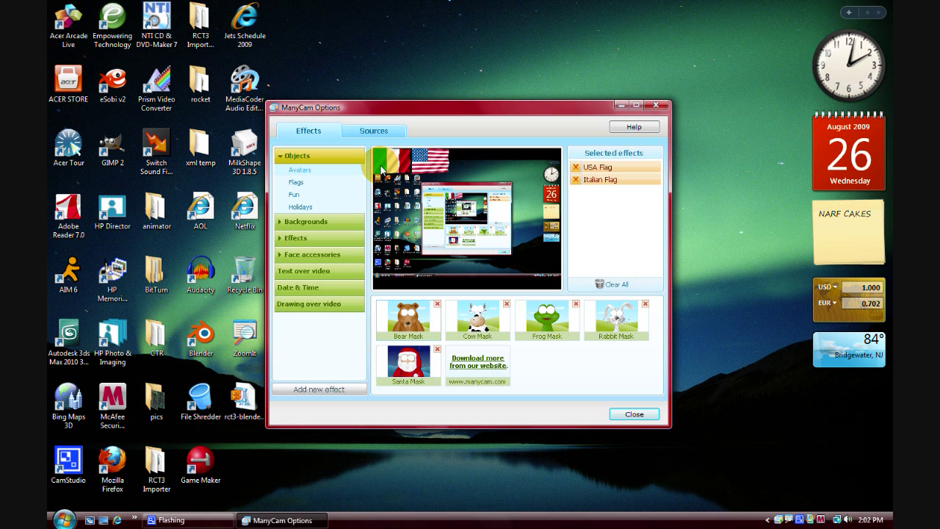
Expand and collapse the Backgrounds and video Effects categories to browse them.
click(279, 225)
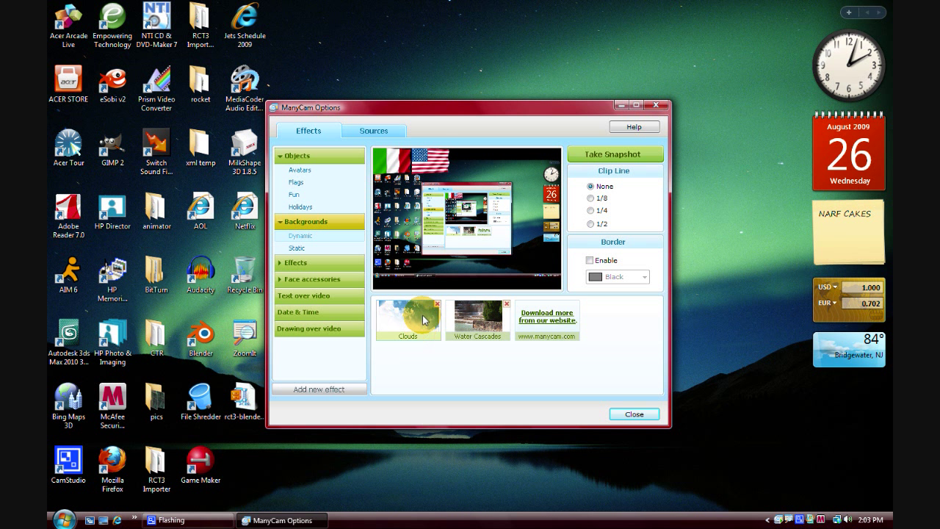
click(287, 222)
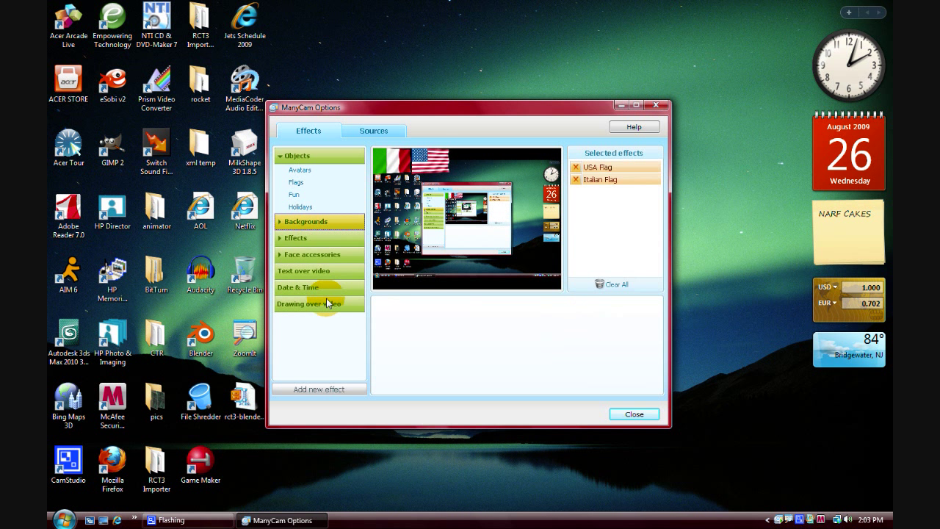
click(282, 241)
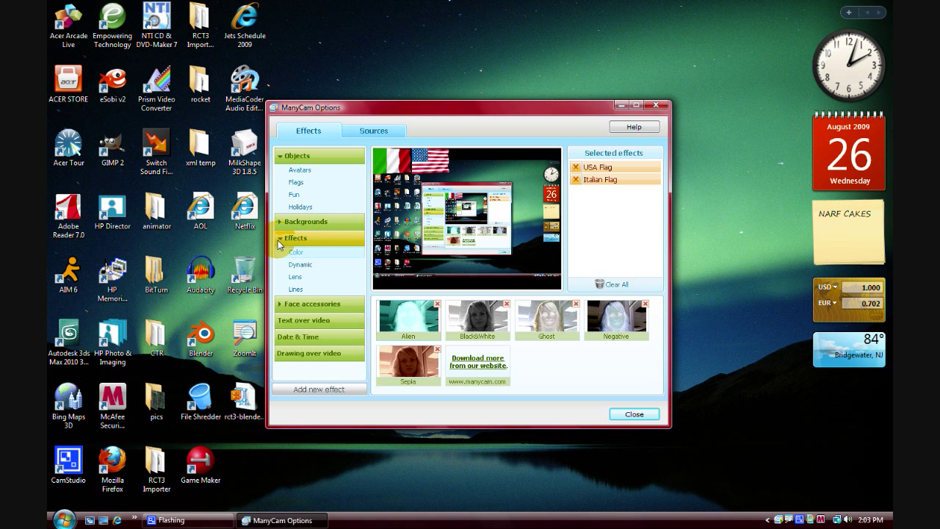
click(277, 240)
click(278, 240)
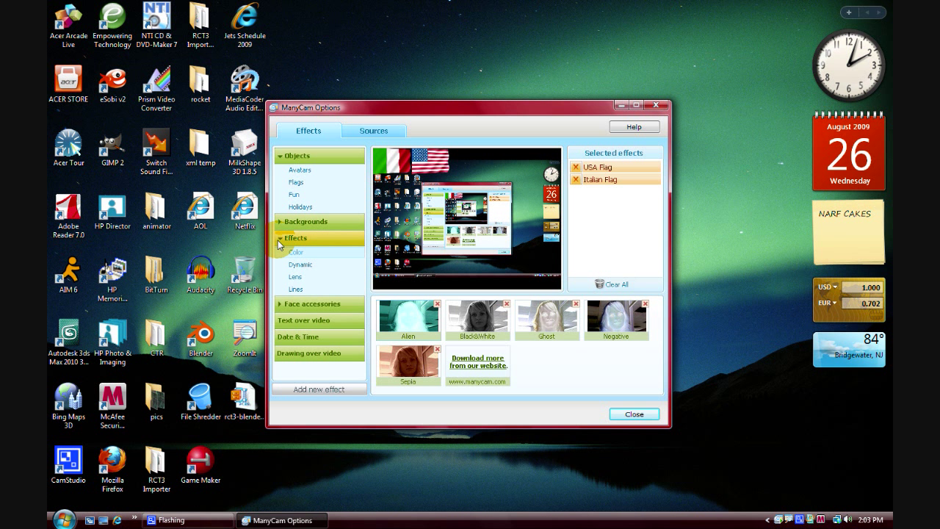
Brush a blue figure 8 with Drawing over video, then clear all effects.
click(300, 354)
mouse_move(457, 180)
mouse_down()
mouse_move(462, 226)
mouse_move(487, 243)
mouse_move(476, 272)
mouse_up()
mouse_move(446, 243)
mouse_down()
mouse_move(462, 218)
mouse_move(460, 193)
mouse_up()
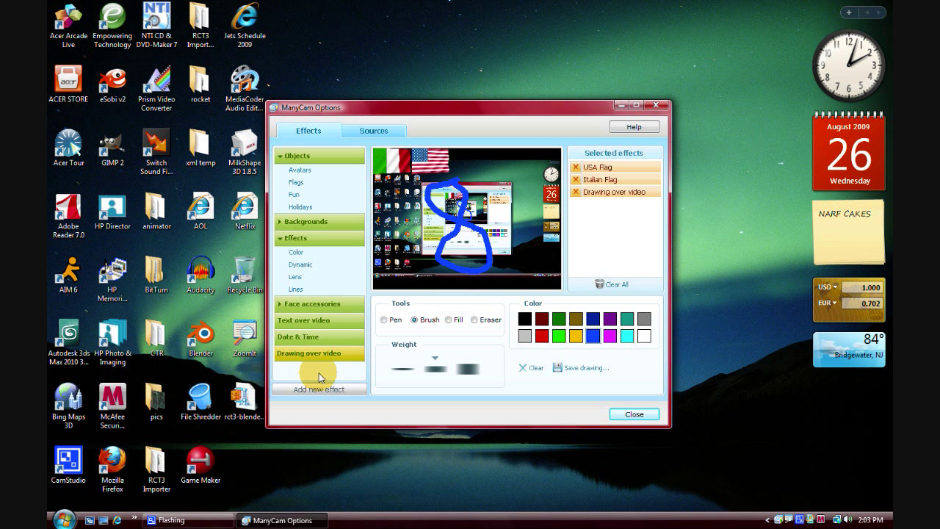
click(601, 285)
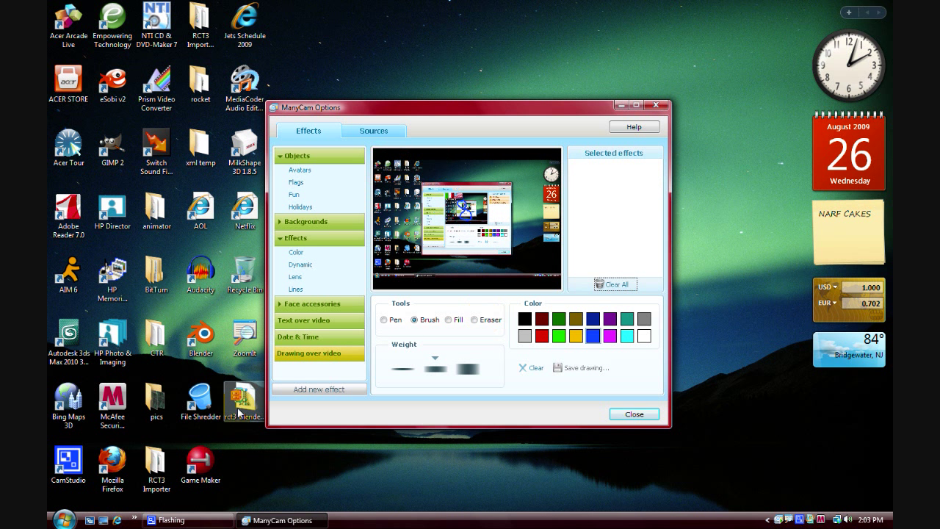
Enable the Date & Time clock overlay, trying then removing the text overlay and ManyCam.com logo.
click(302, 336)
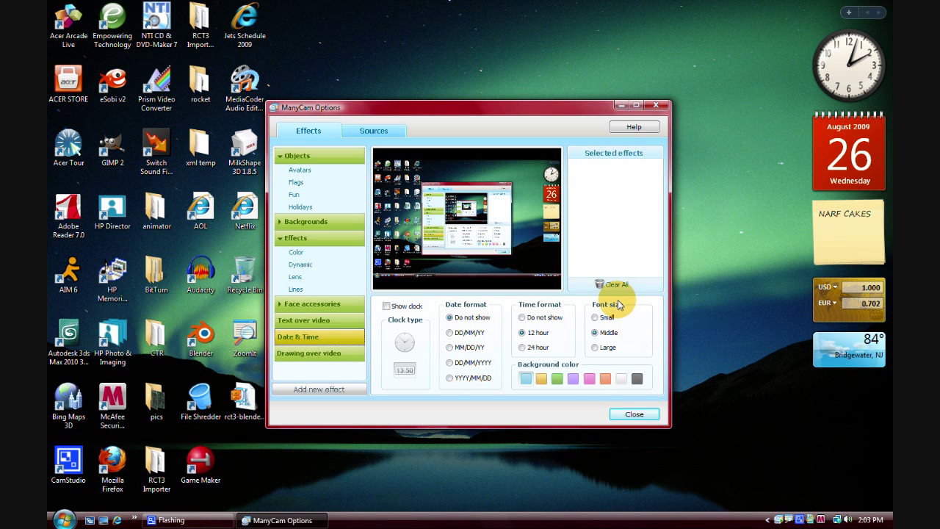
click(408, 308)
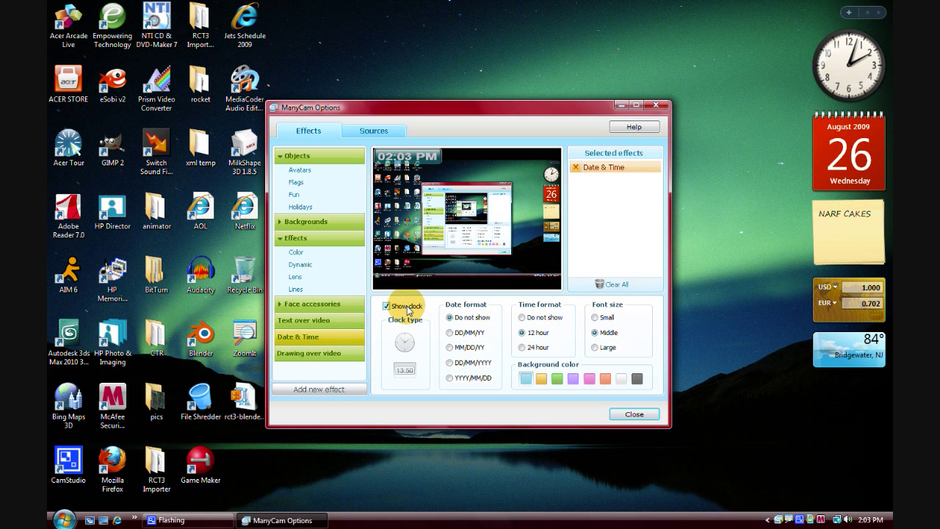
click(320, 324)
key(ctrl+a)
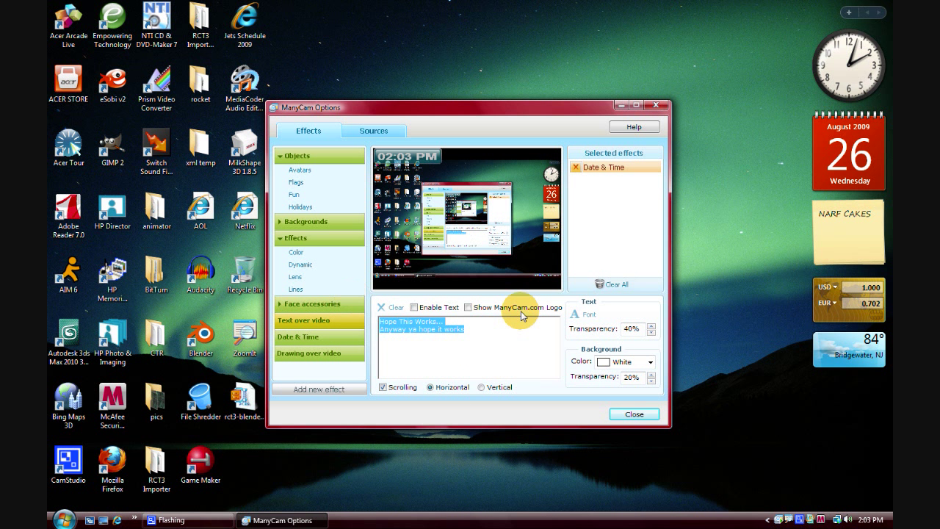
click(414, 307)
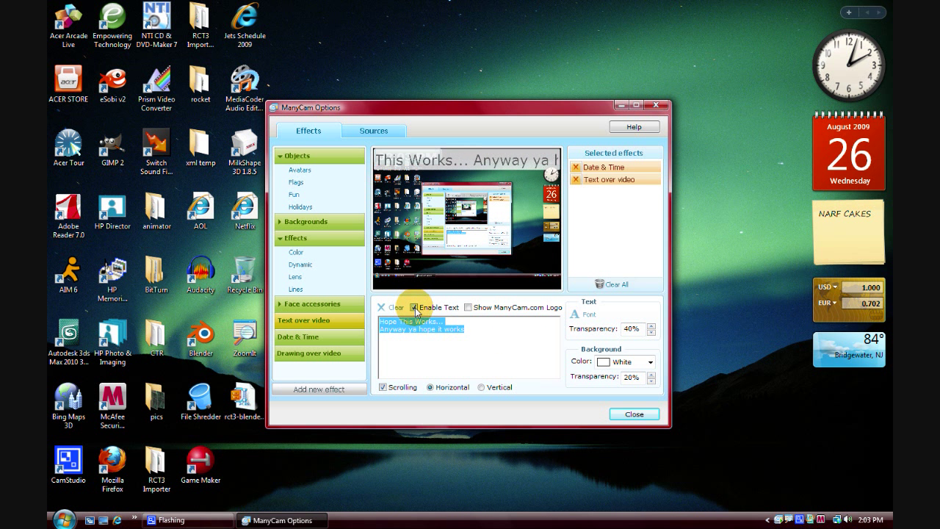
click(413, 307)
click(469, 310)
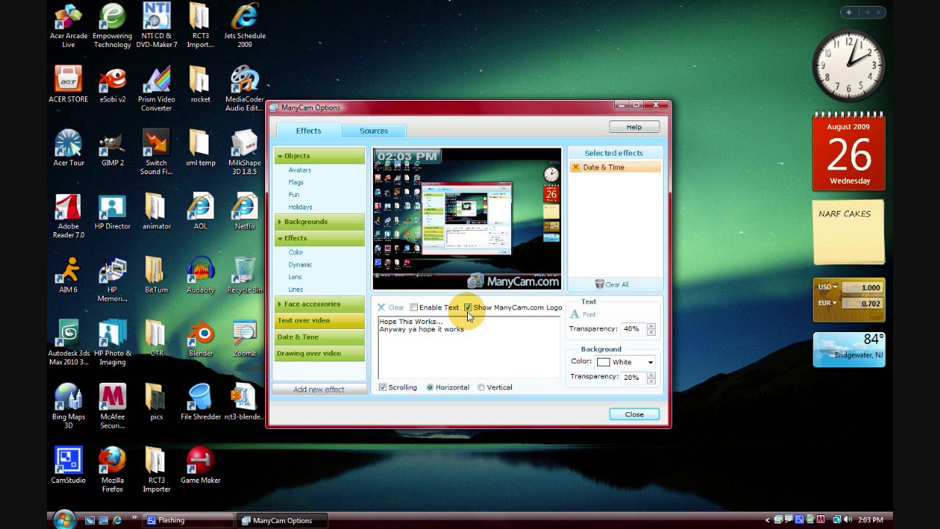
click(468, 309)
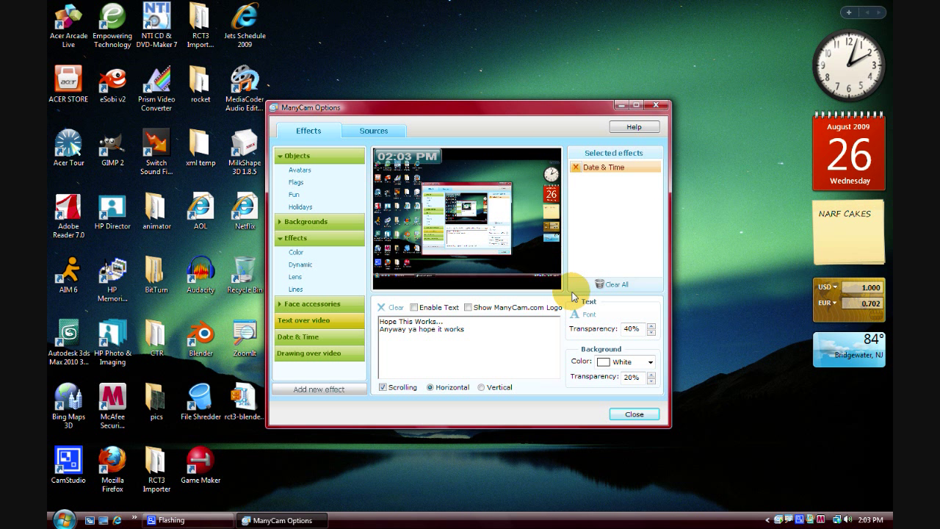
Collapse the Objects, Backgrounds and Effects groups, check Sources, then close ManyCam Options.
click(279, 156)
click(280, 172)
click(280, 174)
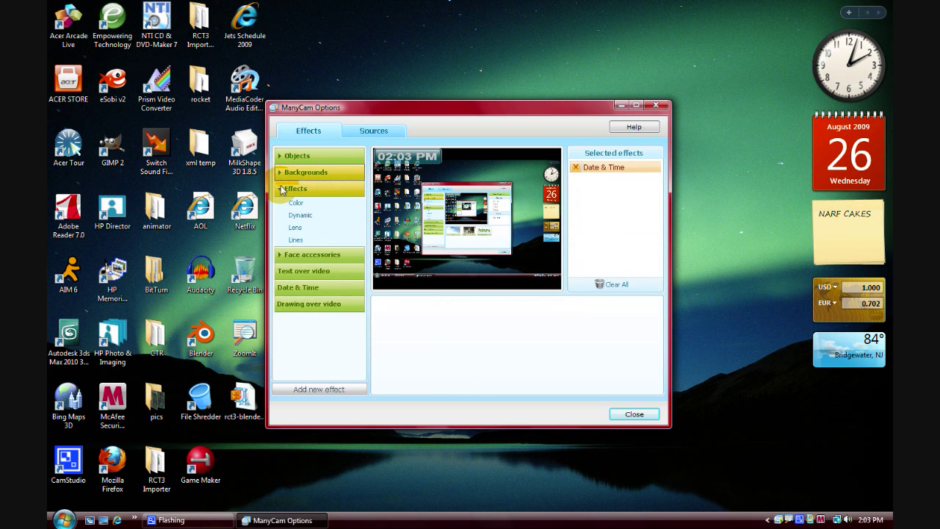
click(280, 185)
click(376, 130)
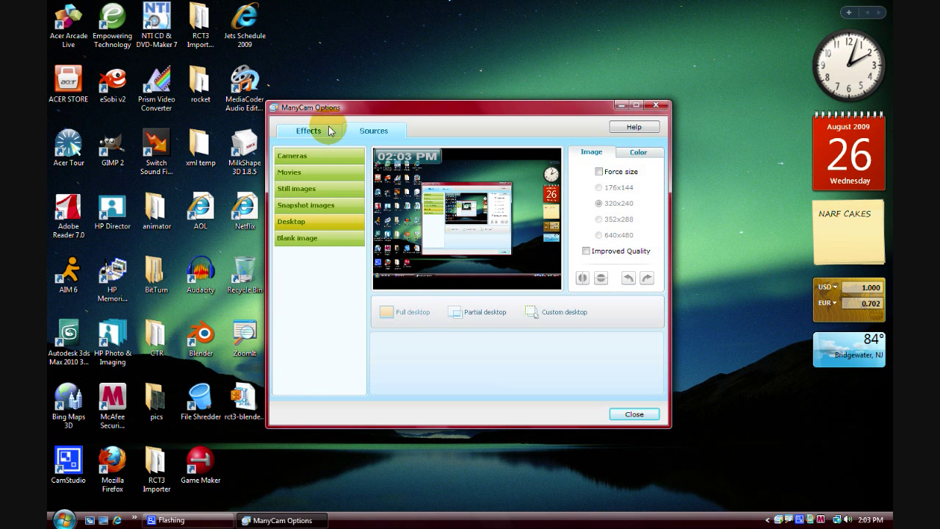
click(329, 130)
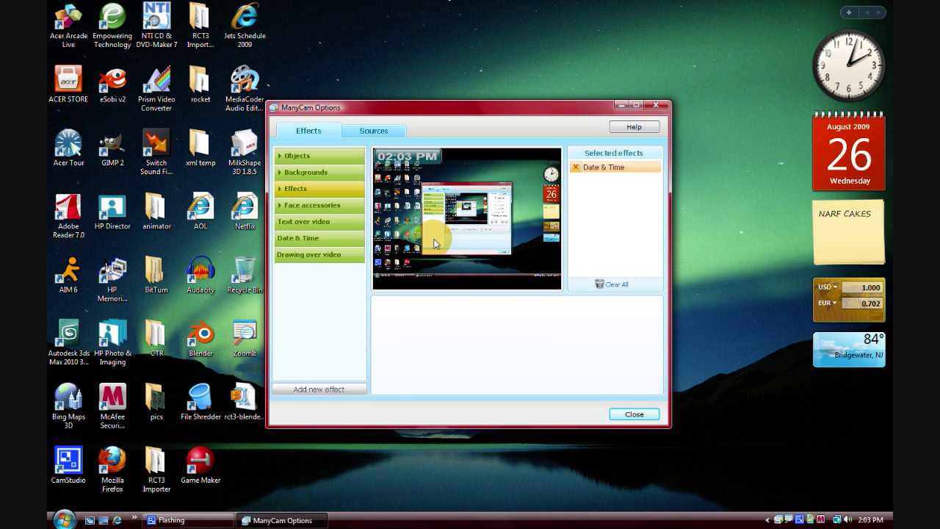
click(658, 106)
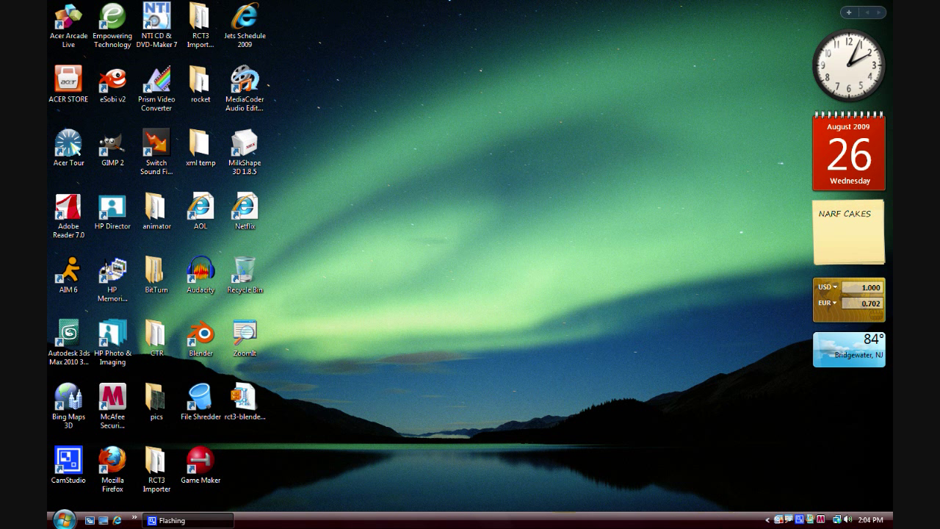
Exit ManyCam Virtual Webcam from its tray menu and launch Mozilla Firefox from the desktop.
right_click(779, 520)
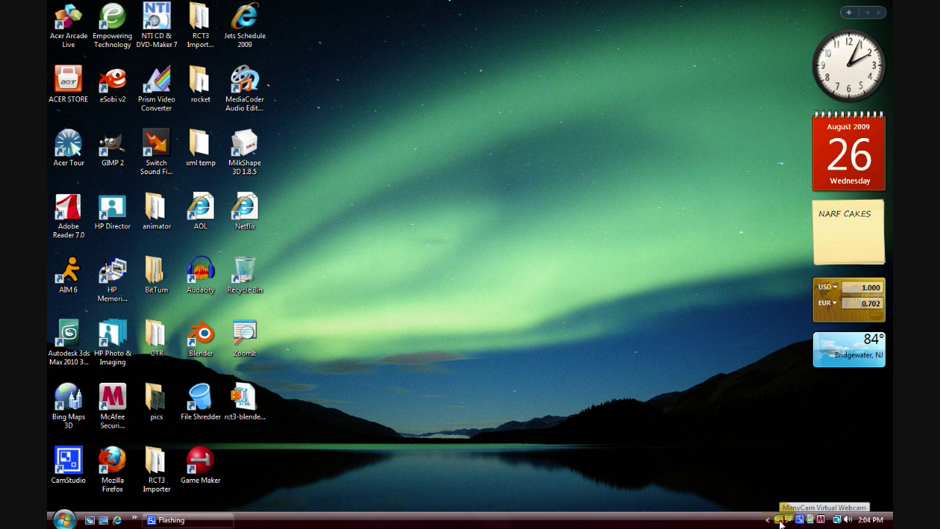
click(796, 514)
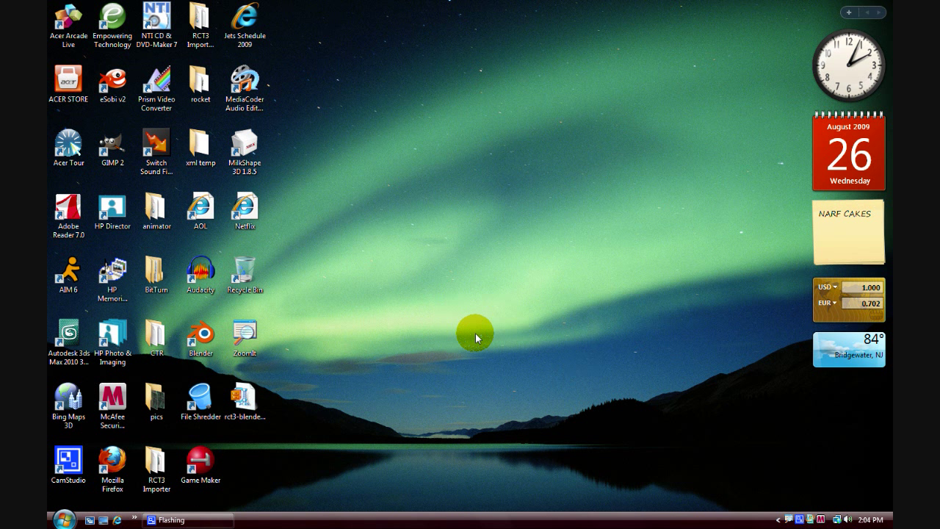
double_click(112, 461)
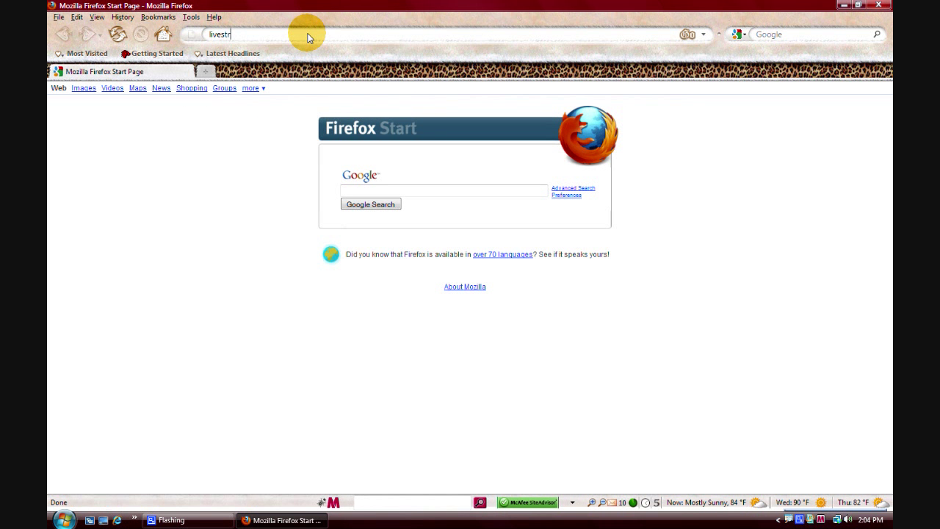
Load livestream in Firefox and choose Broadcast Now to reach the account login page.
text(m.co)
key(Return)
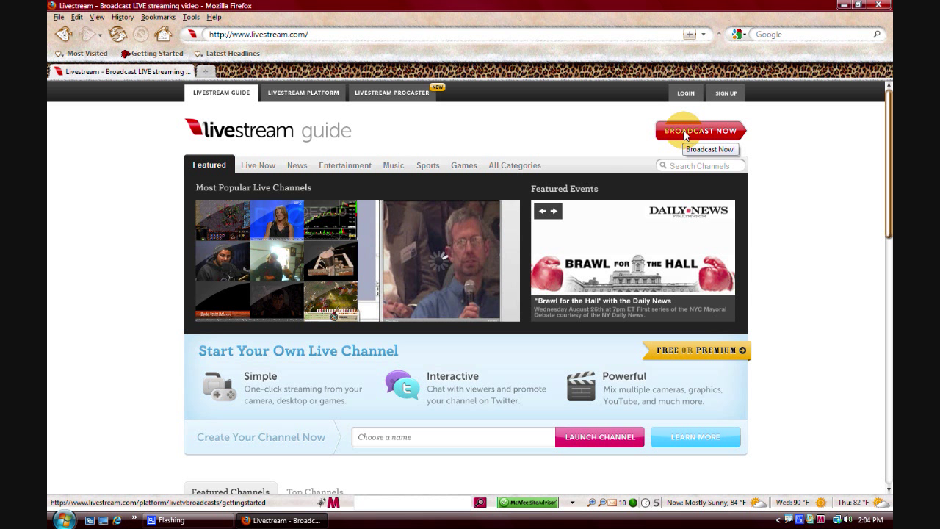
mouse_move(421, 257)
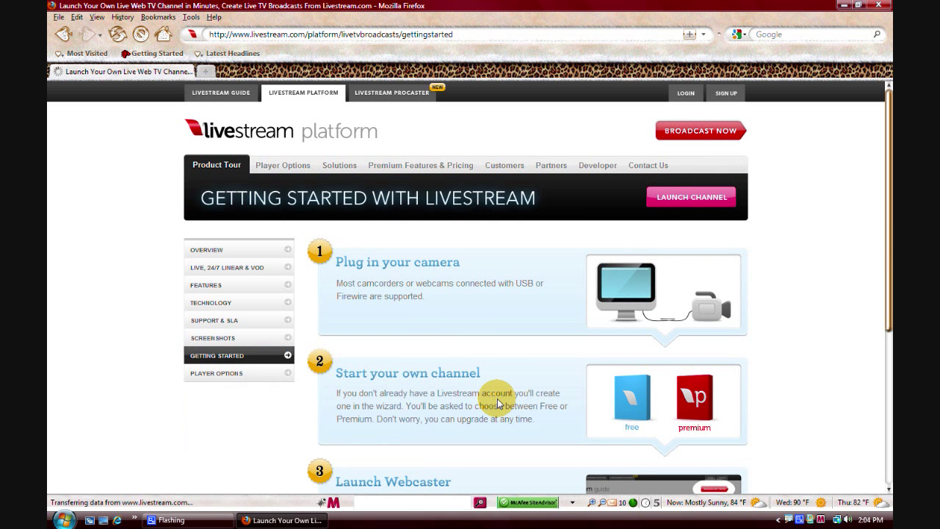
scroll(561, 305, down, 3)
scroll(562, 304, up, 3)
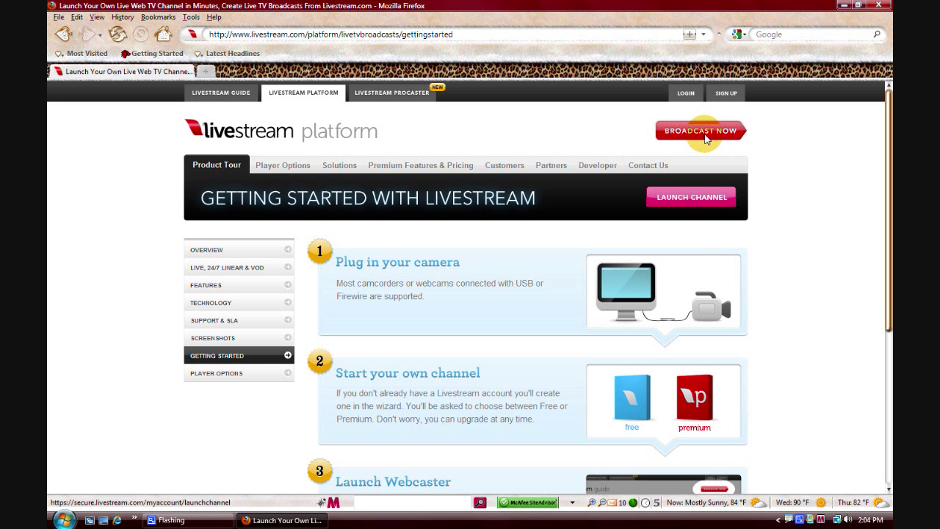
click(743, 138)
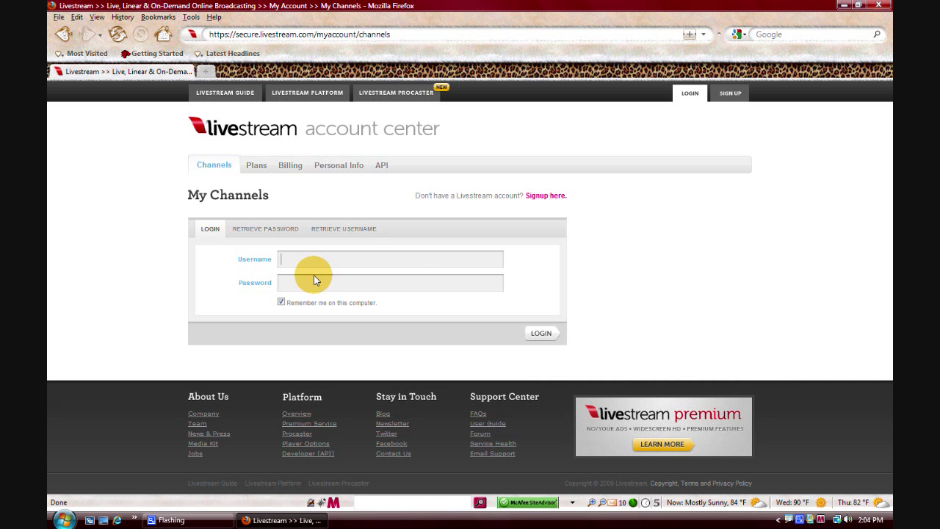
Log in with the account username and password, skipping the premium offer to My Account.
text(kmccmk9)
key(Tab)
key(Return)
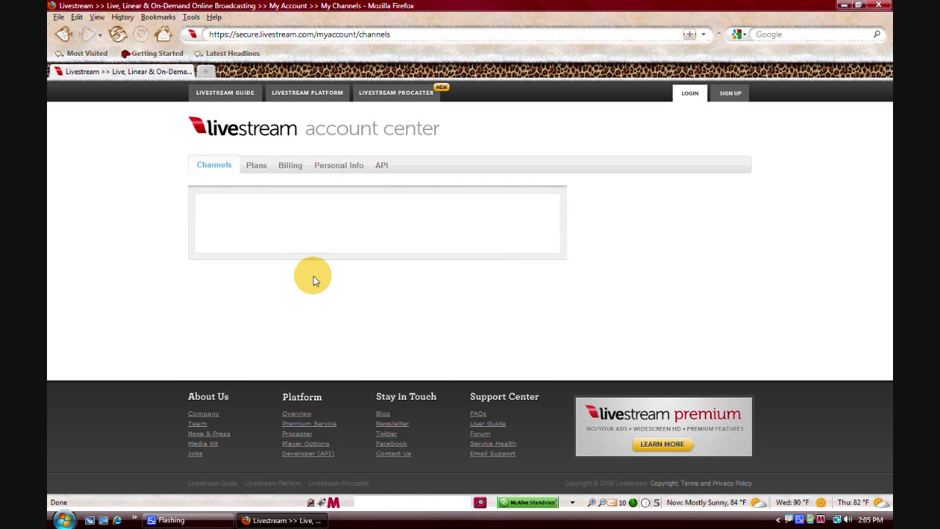
click(558, 348)
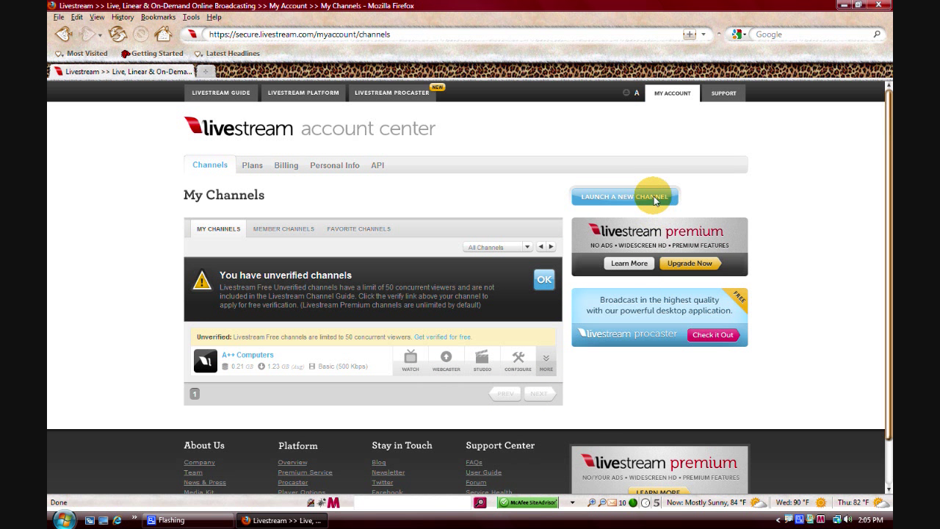
click(410, 34)
Return to livestream.com, launch the webcaster via Broadcast Now, and allow camera and microphone access.
text(lives)
key(Down)
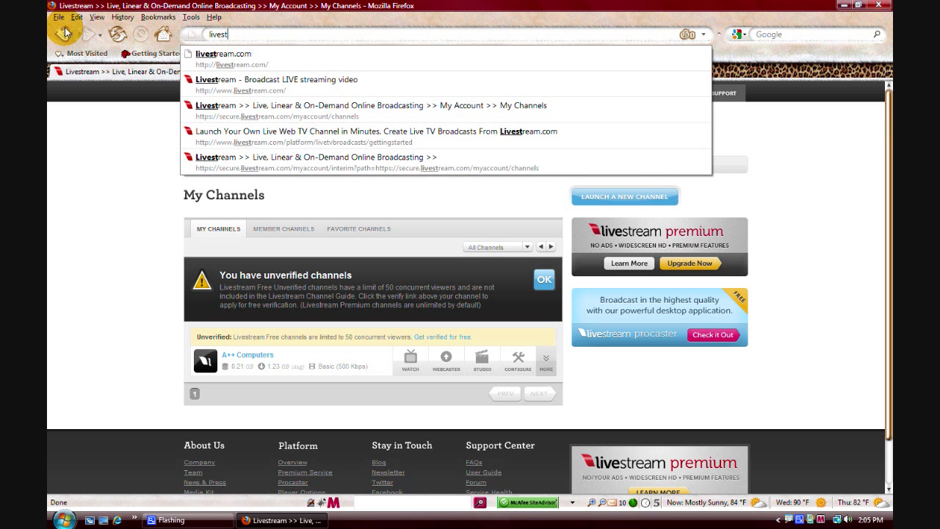
key(Return)
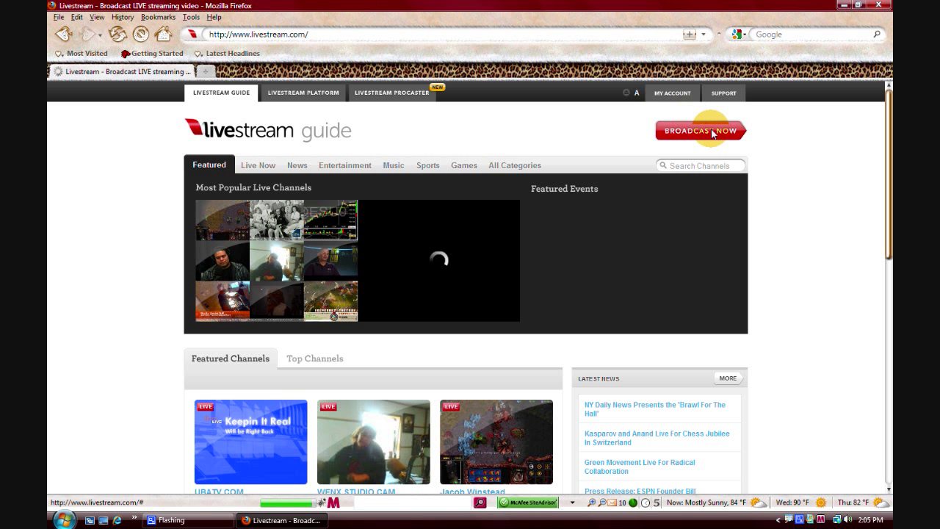
click(712, 134)
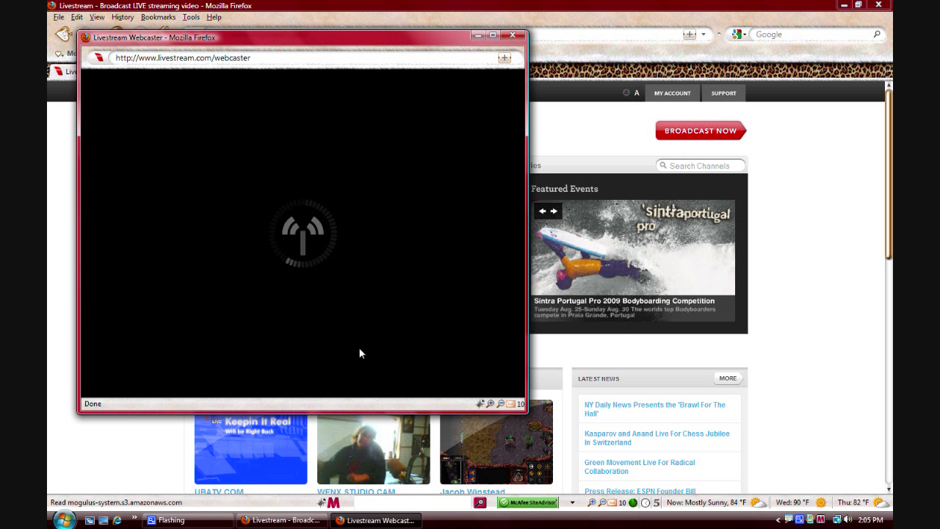
click(424, 488)
click(374, 376)
mouse_move(415, 283)
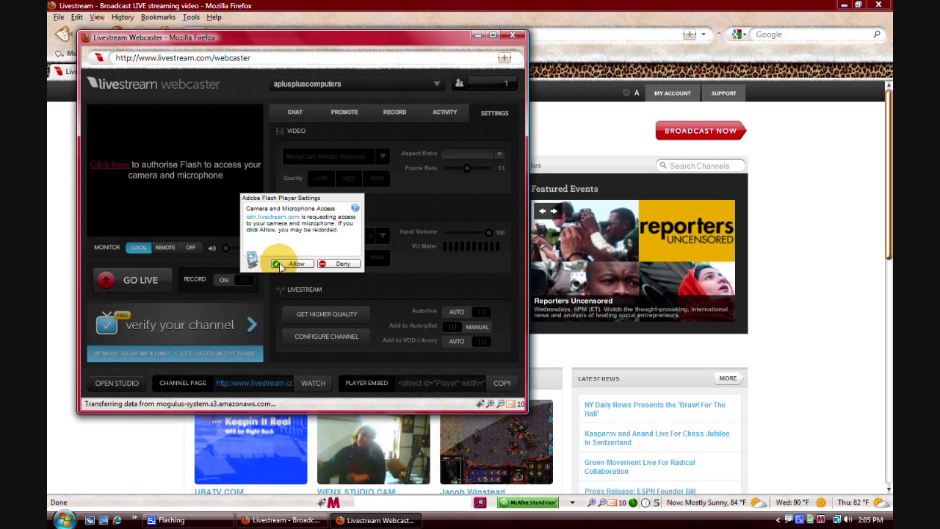
click(279, 264)
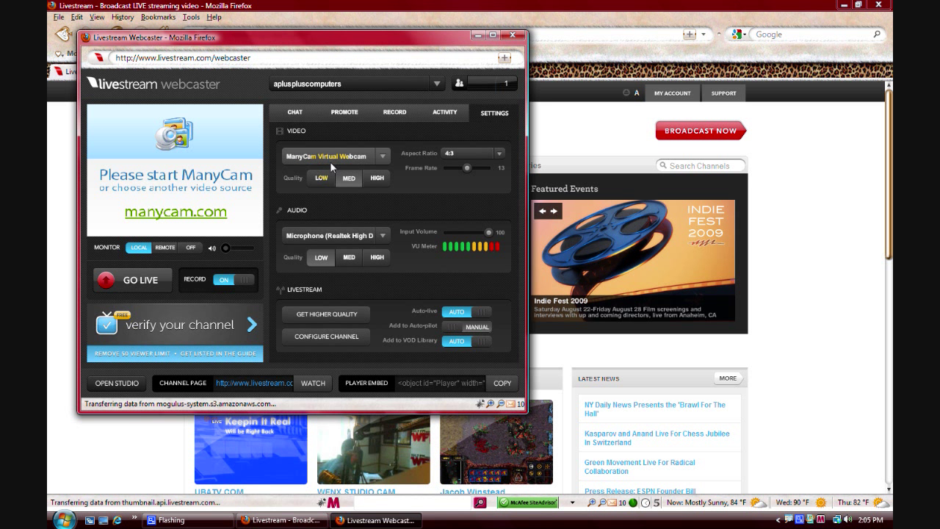
Keep ManyCam Virtual Webcam as the webcaster's video source and the Realtek microphone as audio input.
click(335, 155)
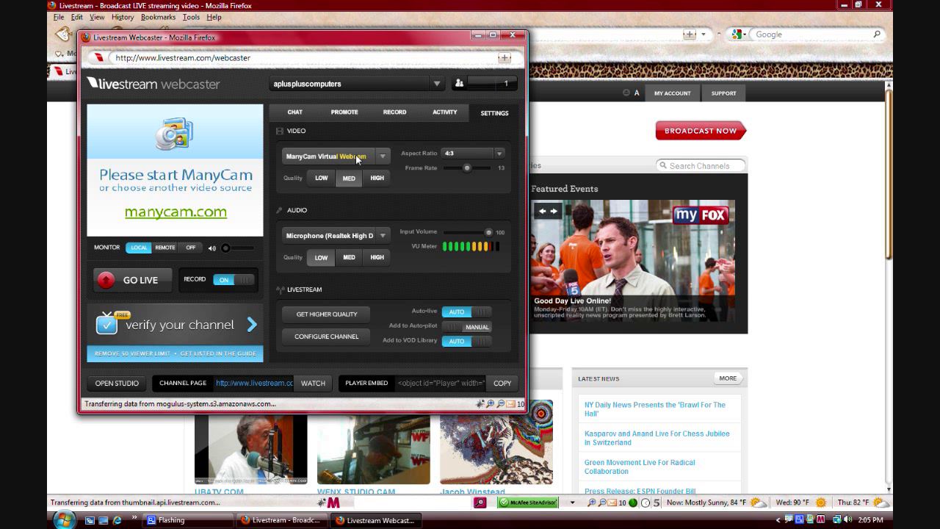
click(347, 171)
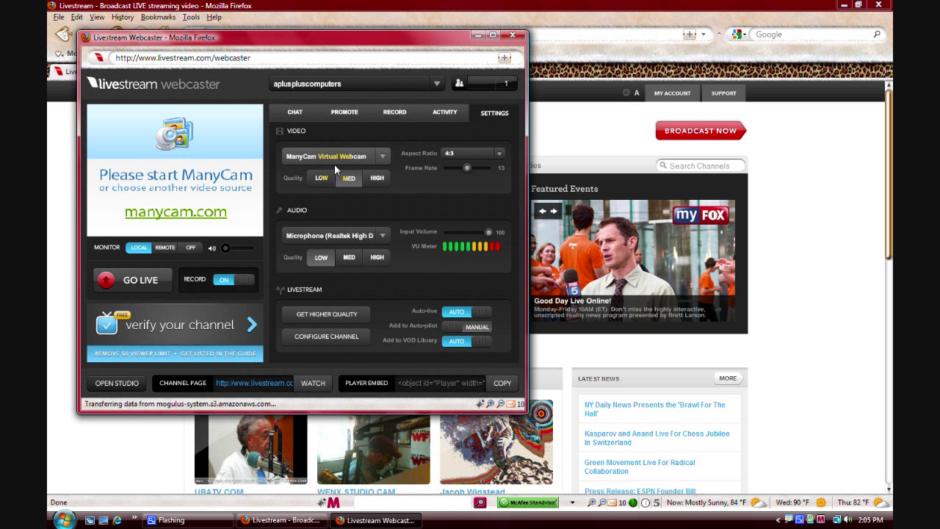
click(377, 235)
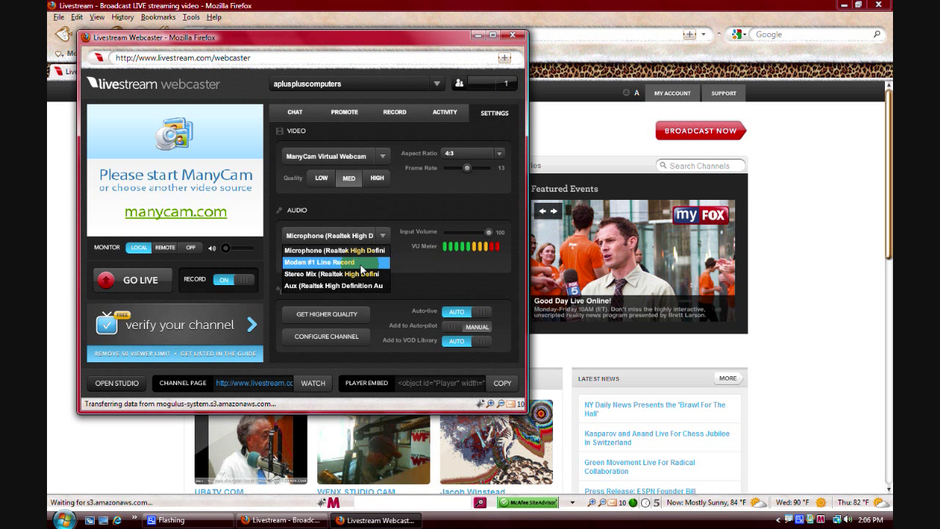
click(361, 236)
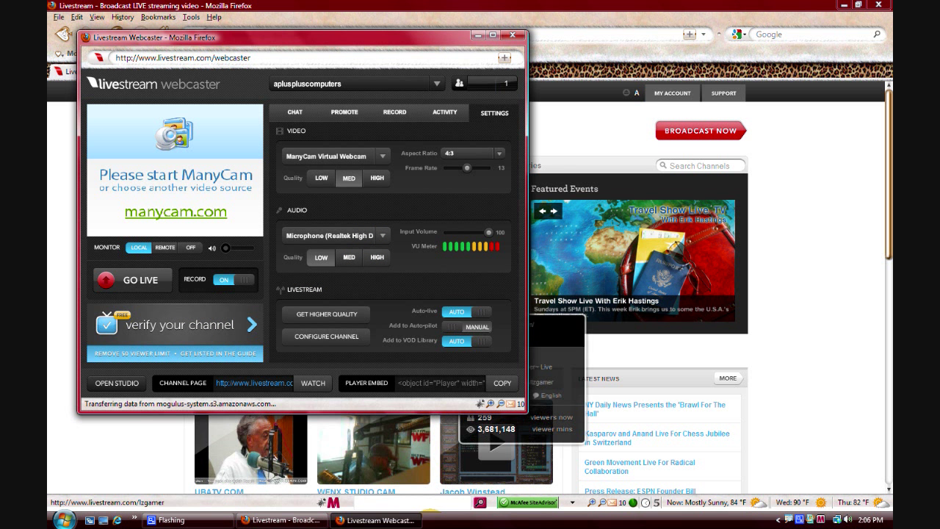
key(super)
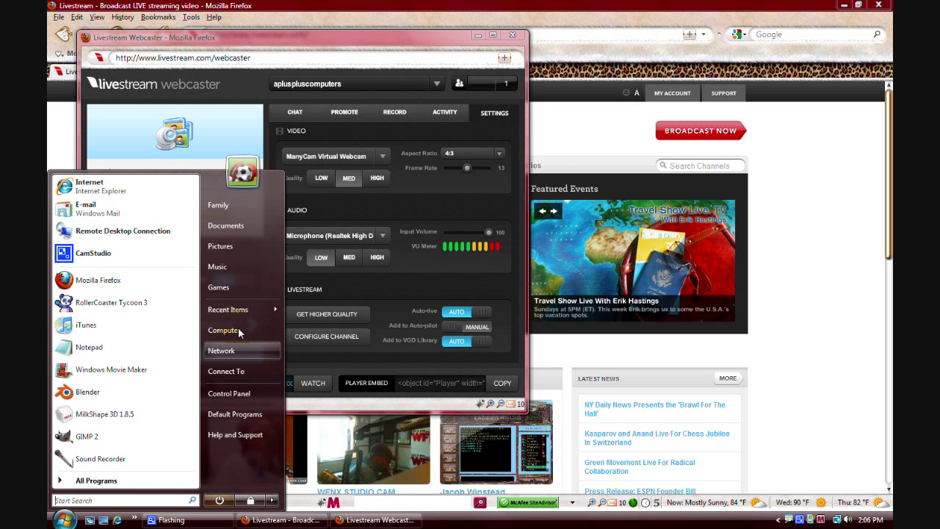
Browse from Computer to ACER (C:) > Program Files > ManyCam 2.4.
click(225, 329)
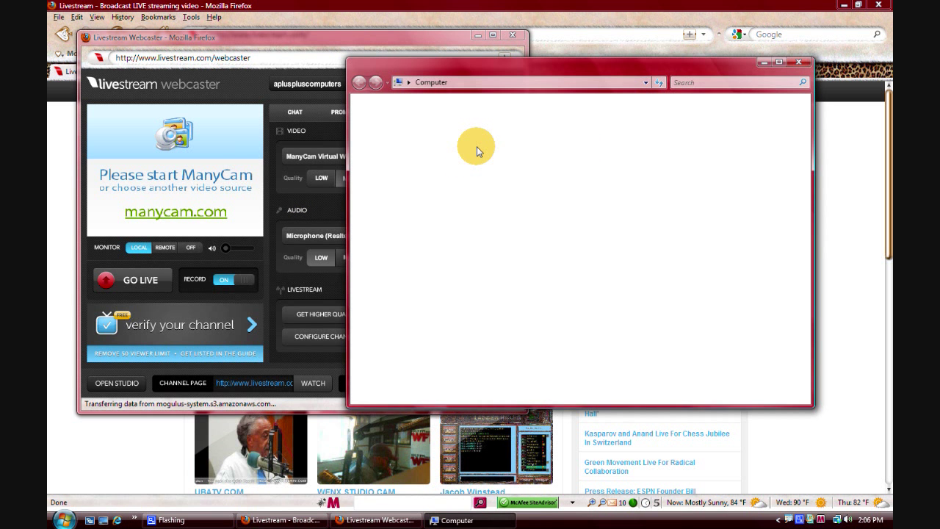
double_click(504, 154)
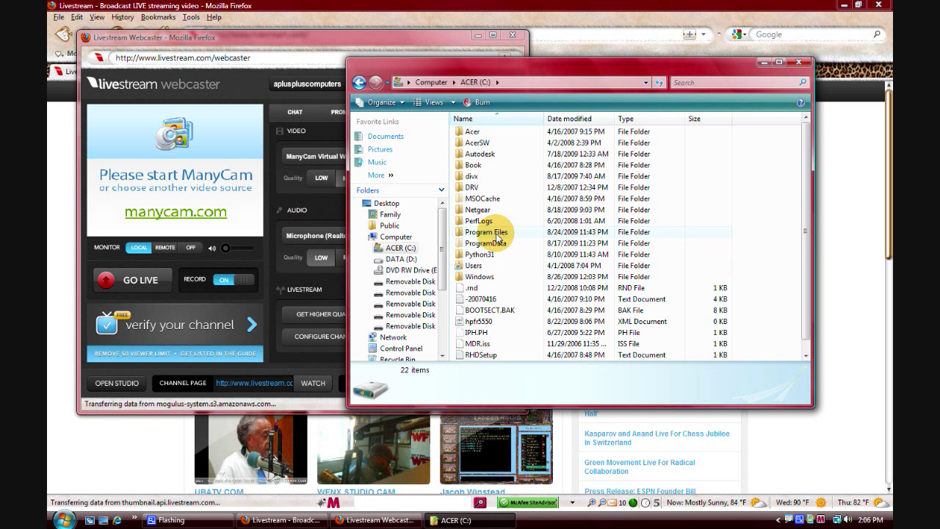
double_click(500, 236)
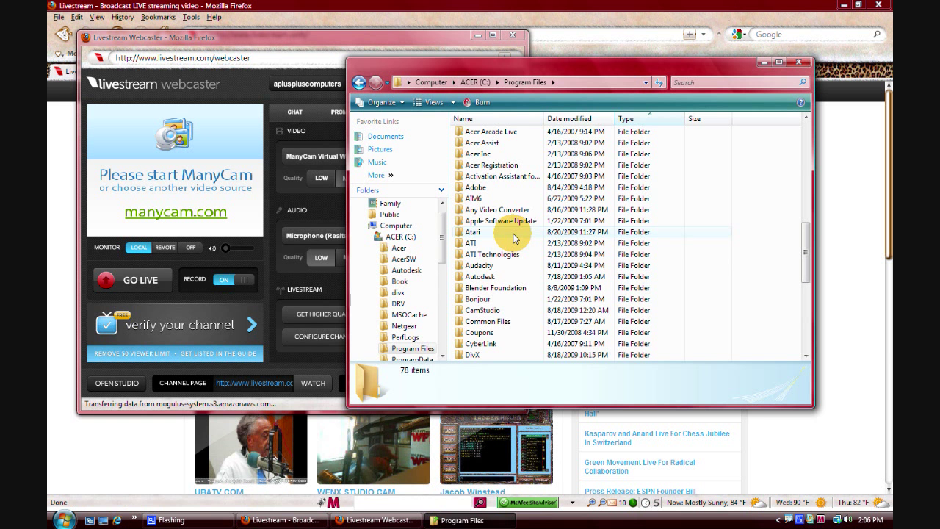
key(m)
double_click(490, 135)
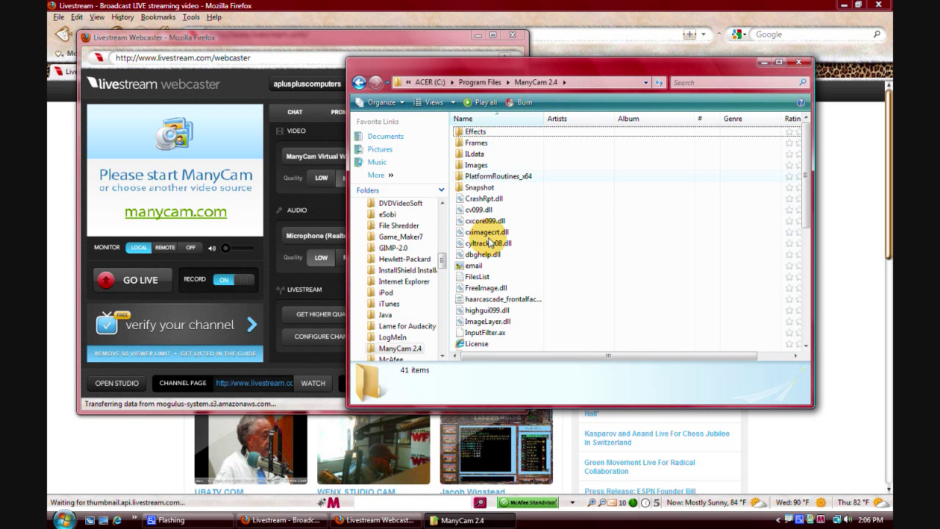
Launch the ManyCam application and close the ManyCam 2.4 folder window.
click(493, 289)
scroll(478, 266, down, 7)
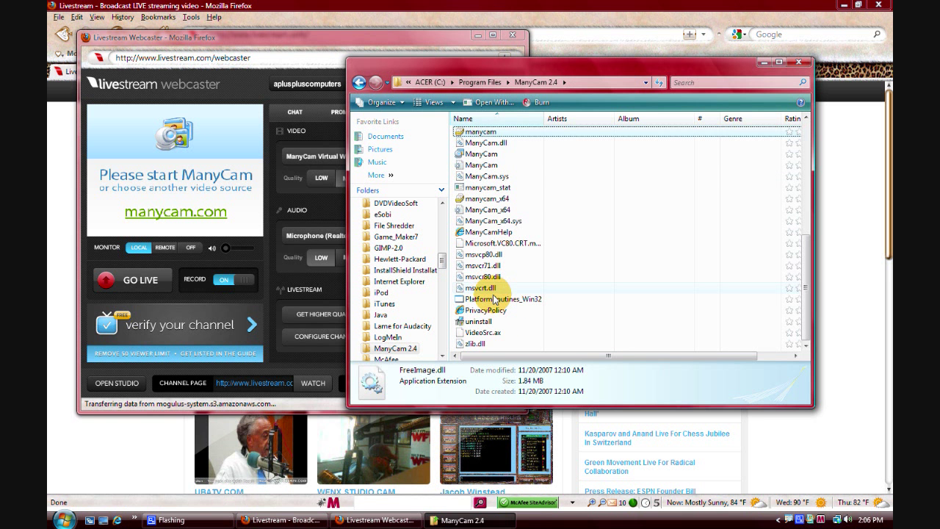
click(489, 133)
click(484, 154)
click(805, 62)
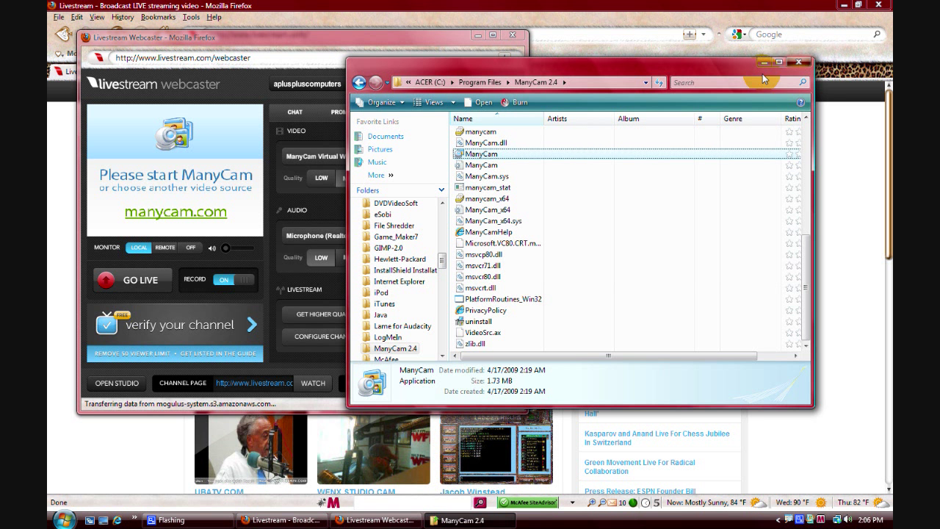